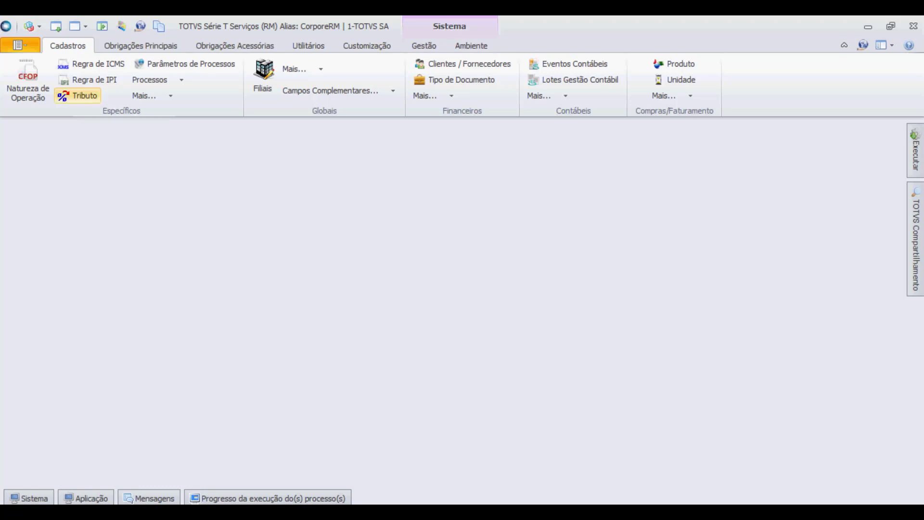
Step: Switch to the BackOffice module Gestão Fiscal
click(19, 45)
mouse_move(57, 183)
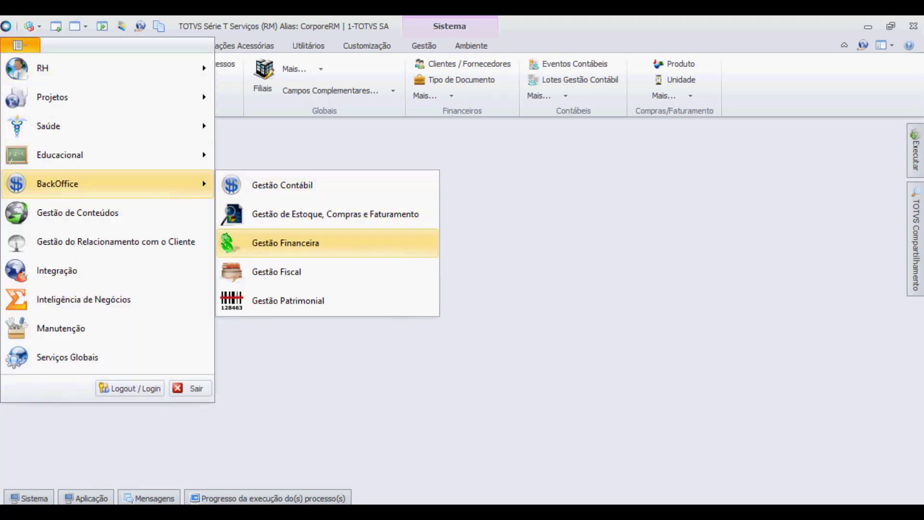
click(277, 272)
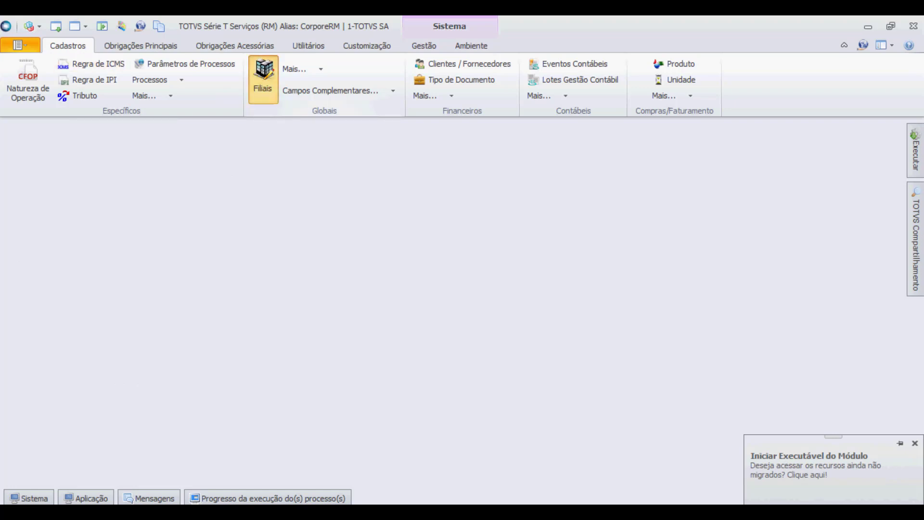
Step: Review the Ramo Atividade setting in the Dados Adicionais of the Filial Matriz branch, and close the record
click(264, 79)
double_click(295, 227)
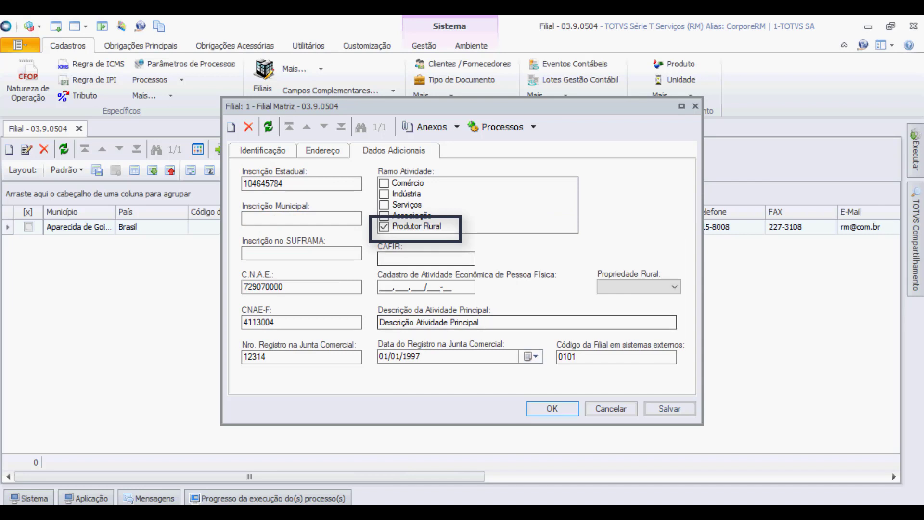
click(551, 408)
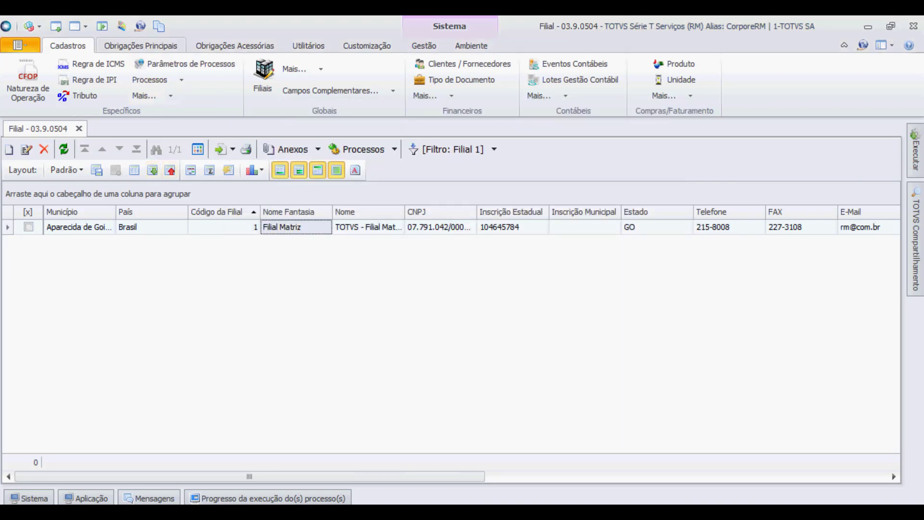
Step: Open the outgoing fiscal entries (Saídas) using the 08/2020 filter
click(140, 45)
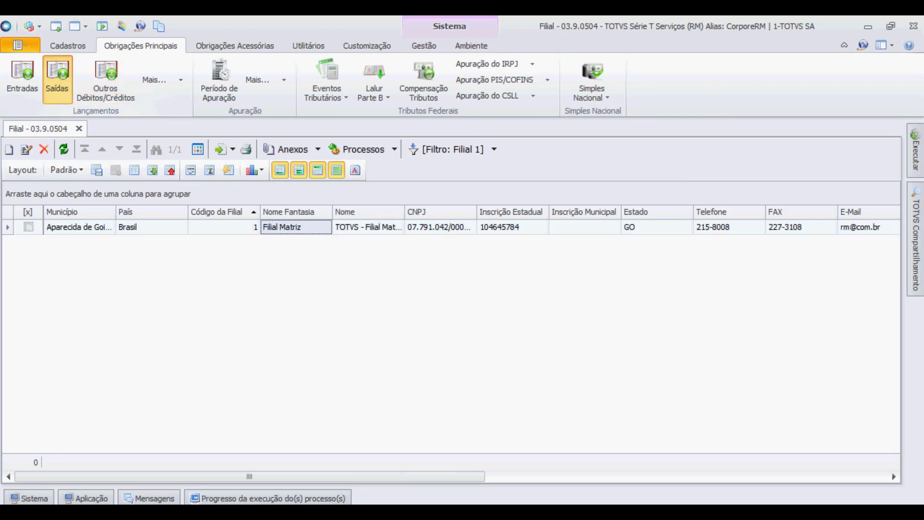
click(58, 79)
double_click(330, 151)
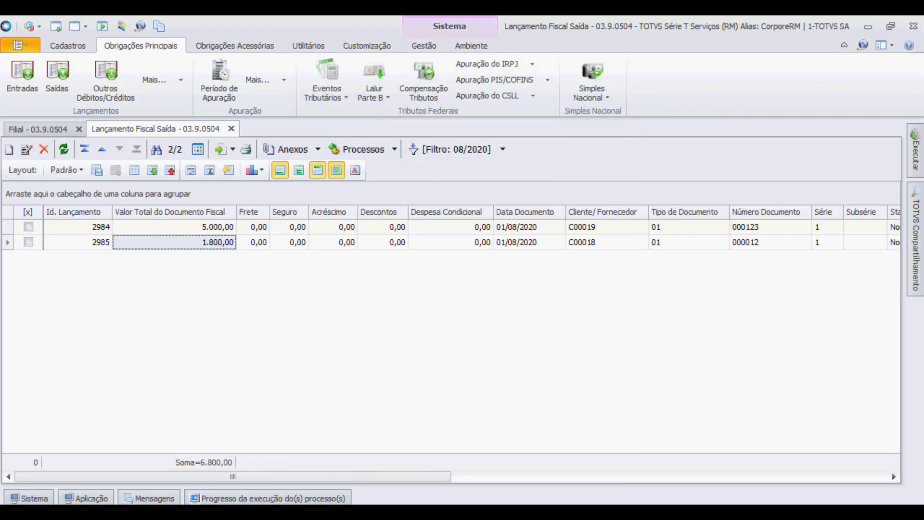
Step: Open the Outros Tributos of the item in the 1.800,00 outgoing entry's tax situation
double_click(174, 242)
click(165, 165)
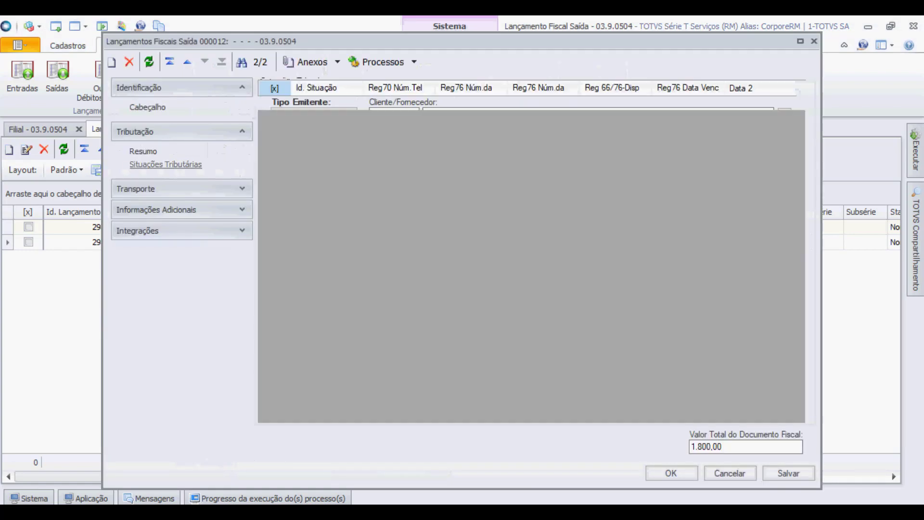
click(282, 100)
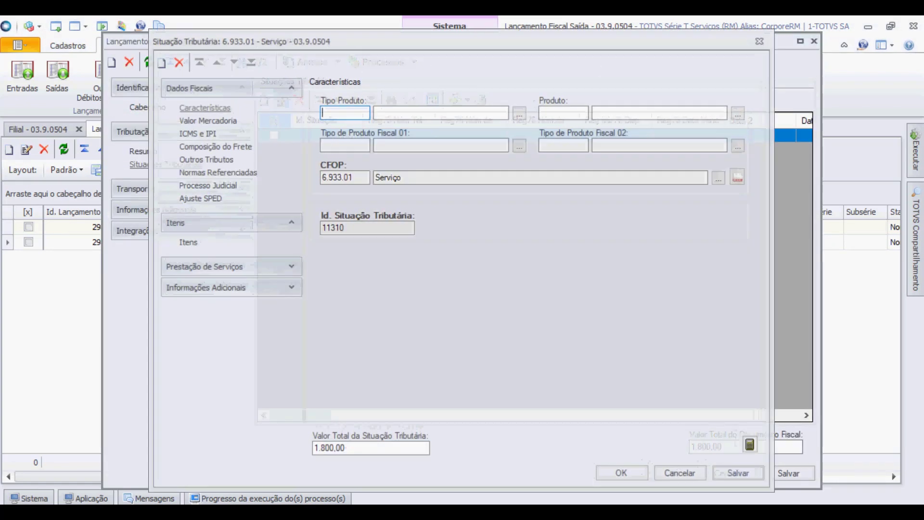
click(187, 242)
click(331, 119)
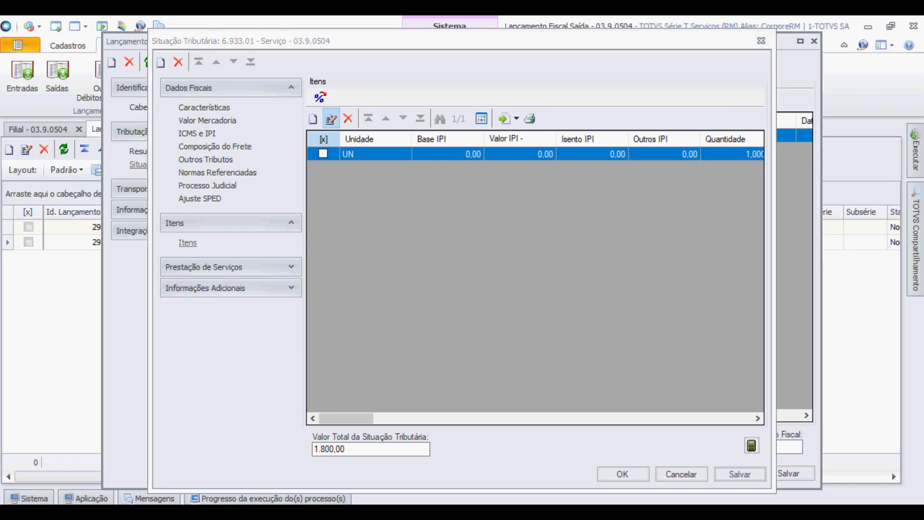
click(218, 142)
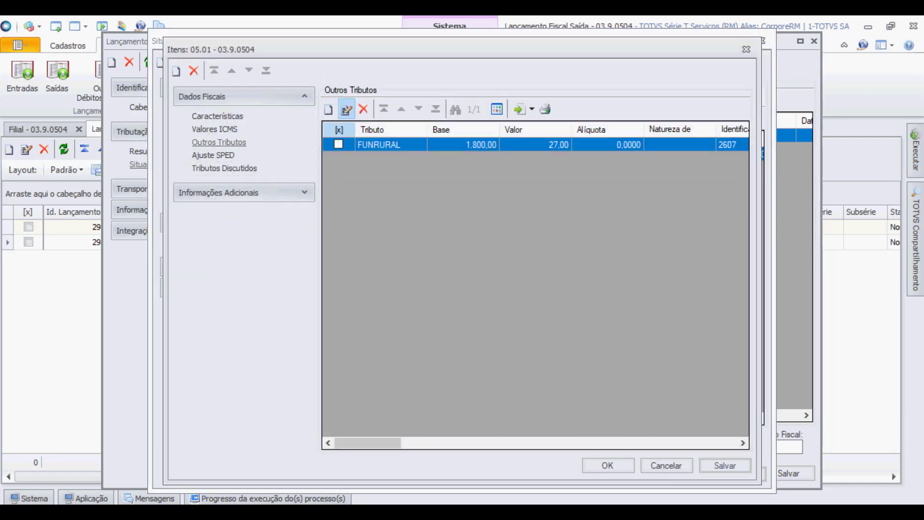
Step: Review the FUNRURAL tax's Memória de Cálculo and GILRAT/SENAR data, and close the item, tax situation and fiscal entry
key(Return)
click(365, 183)
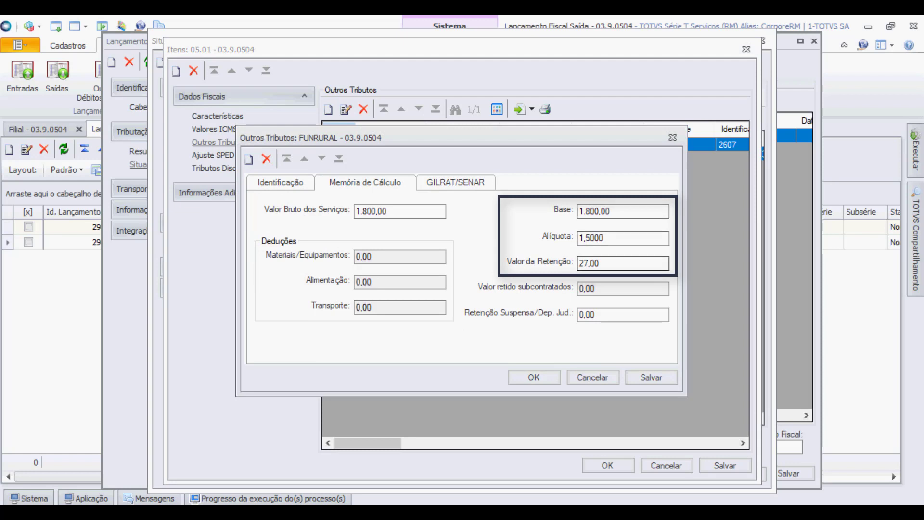
key(ctrl+Tab)
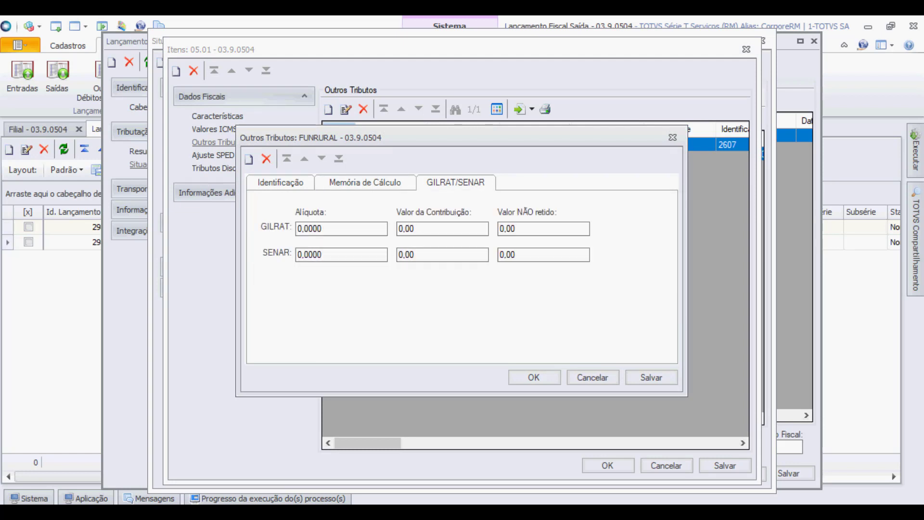
key(Return)
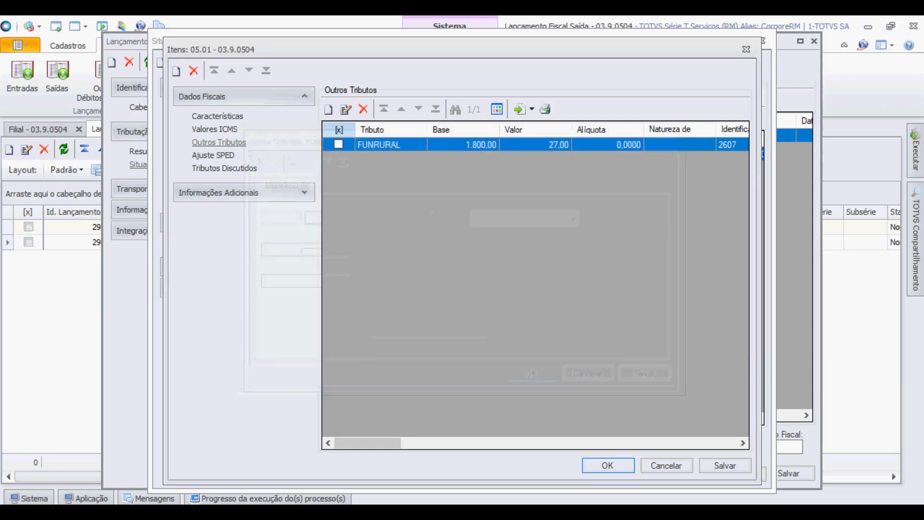
key(Return)
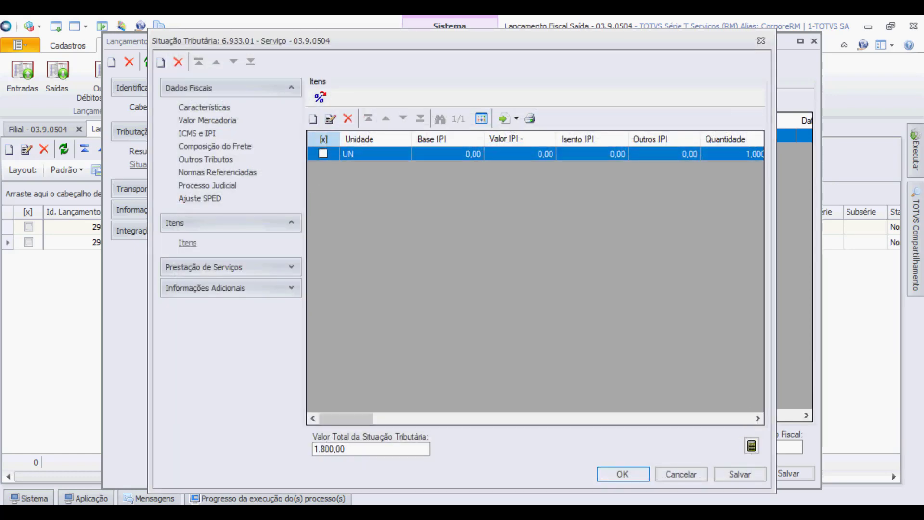
key(Return)
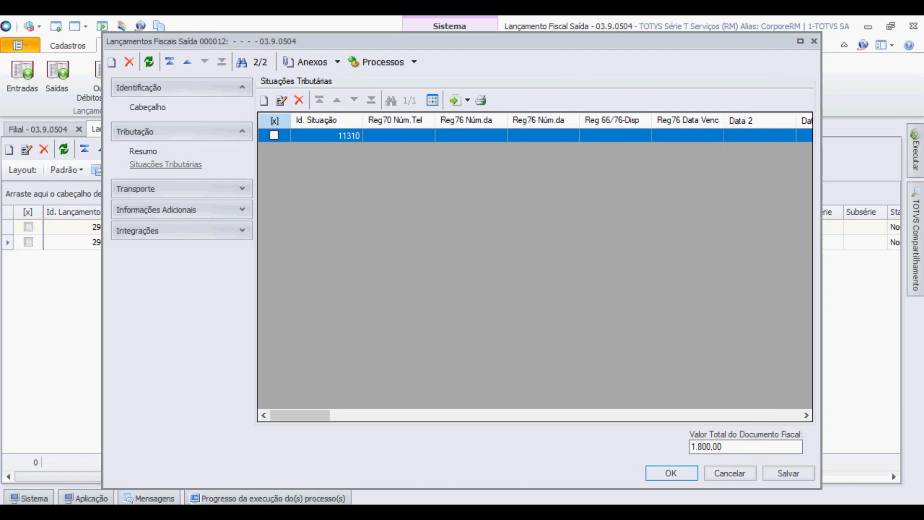
key(Return)
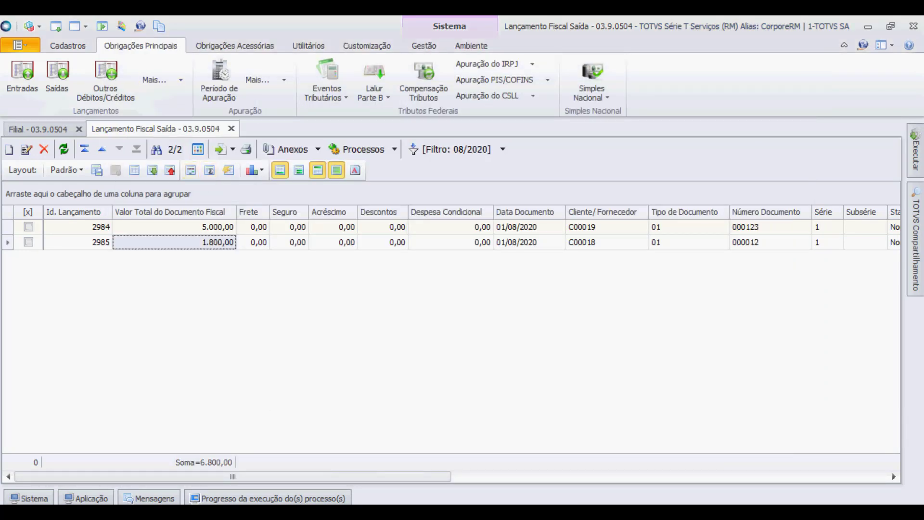
Step: List the assessment periods with the FUNRURAL filter and run the closing process for the period 01/08/2020 to 31/08/2020
click(219, 79)
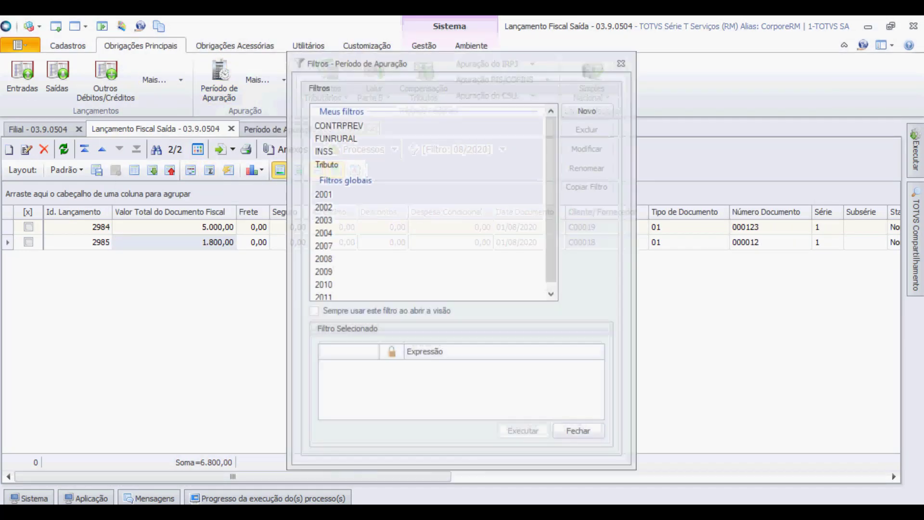
double_click(340, 138)
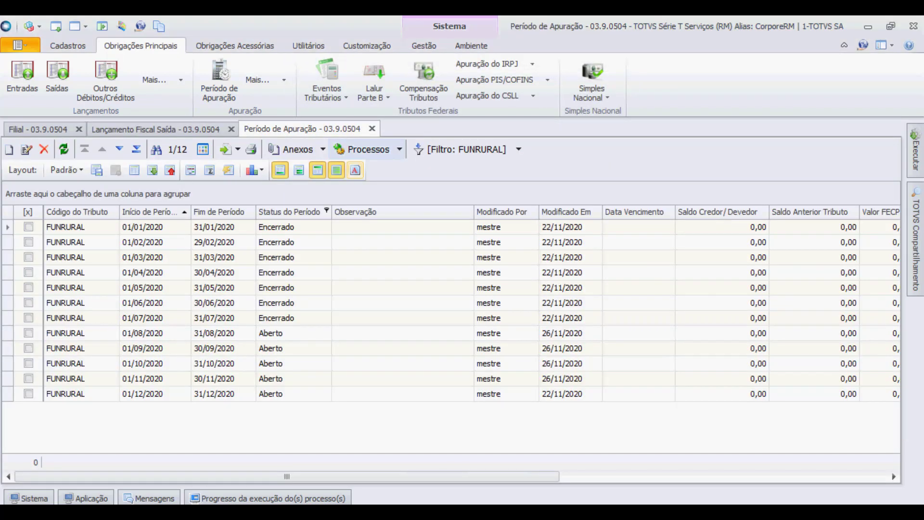
click(28, 333)
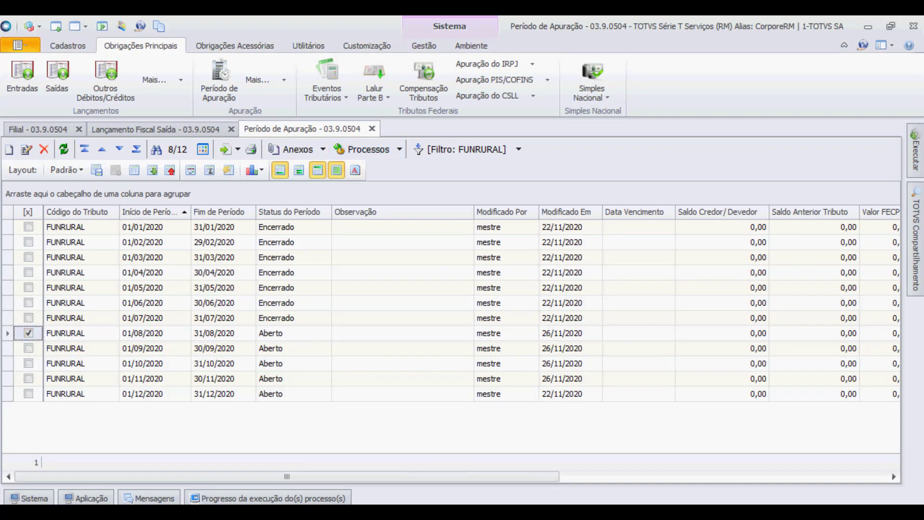
click(368, 149)
click(376, 184)
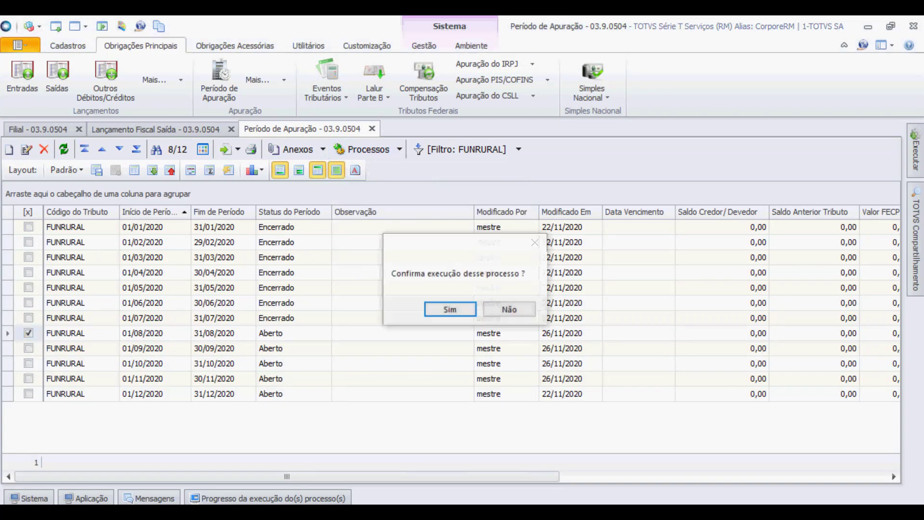
click(449, 310)
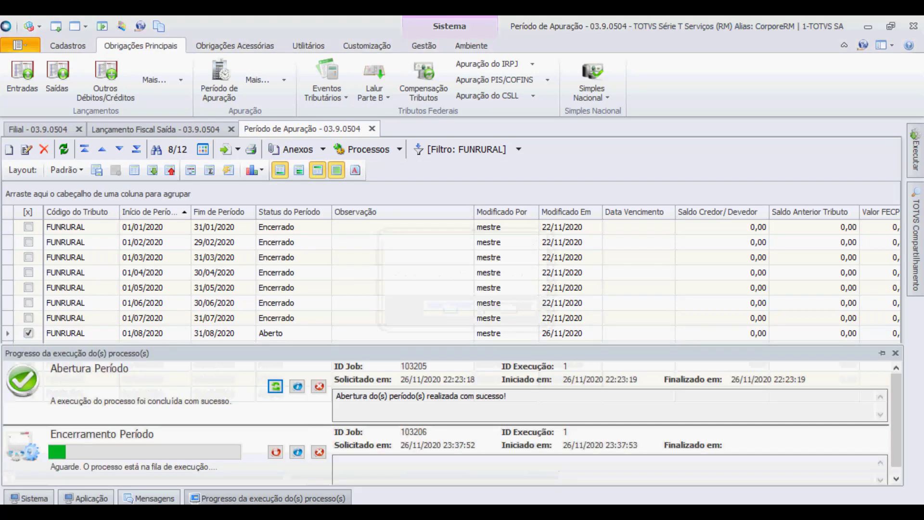
Step: Clear the process execution progress list and refresh the FUNRURAL assessment periods
click(318, 386)
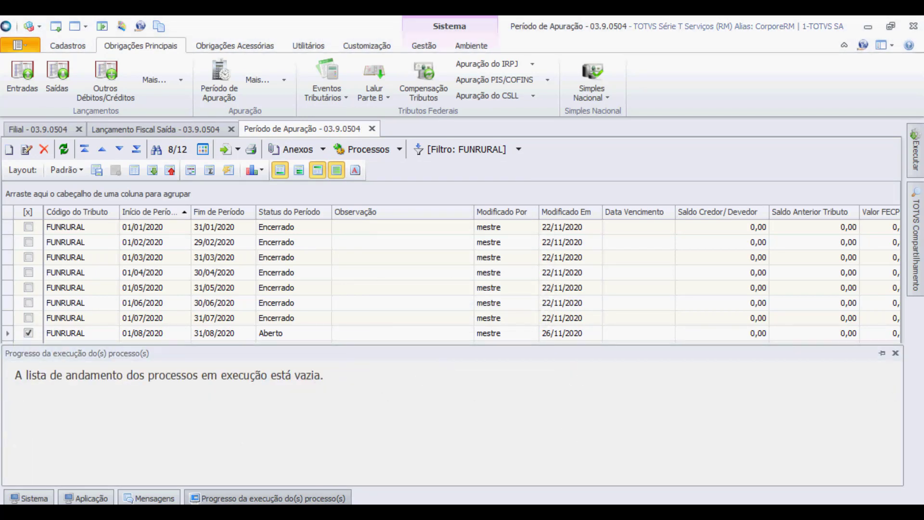
click(63, 149)
click(402, 288)
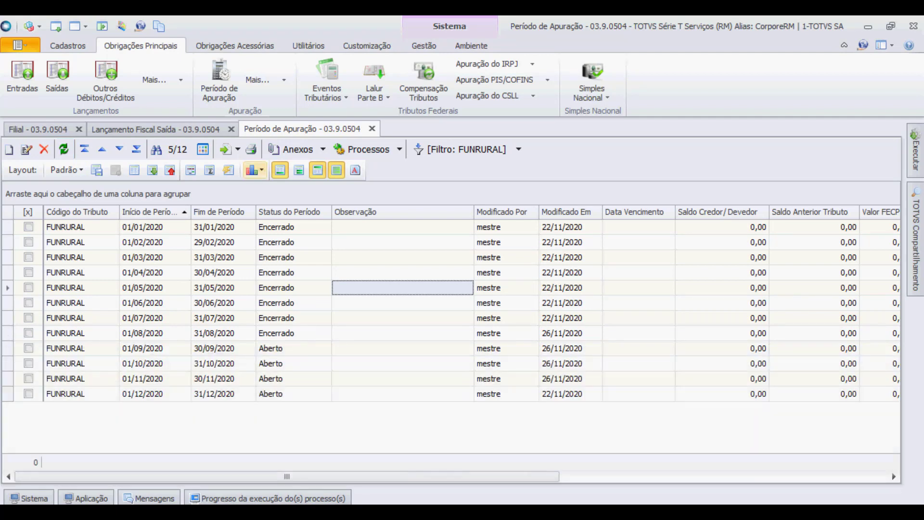
Step: Open the EFD-Reinf Eventos Periódicos listing with the Todos filter
click(235, 45)
click(115, 82)
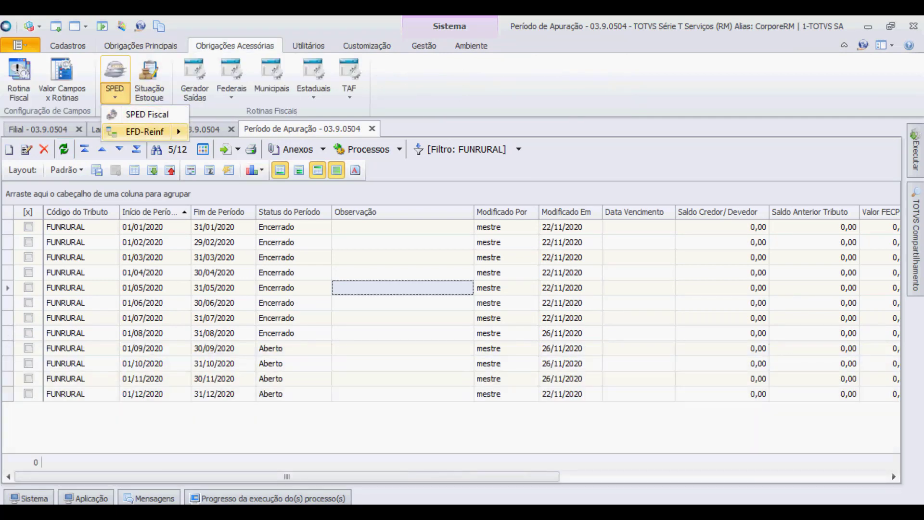
mouse_move(145, 131)
click(250, 149)
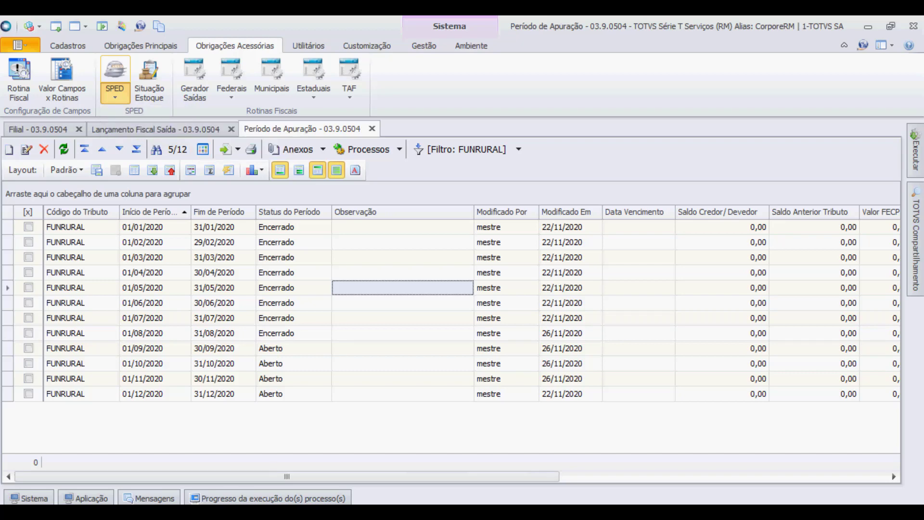
key(Return)
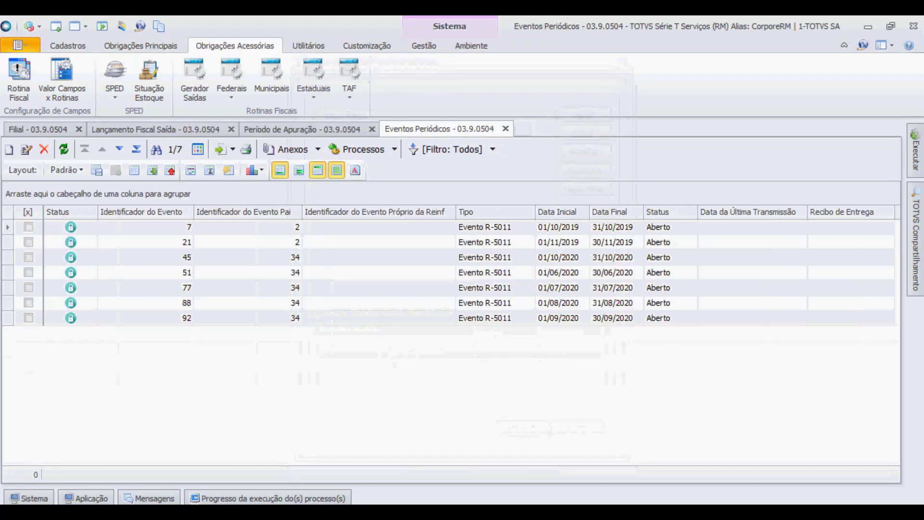
Step: Select the R-5011 periodic event for 01/08/2020 to 31/08/2020 and check its identification data
click(28, 303)
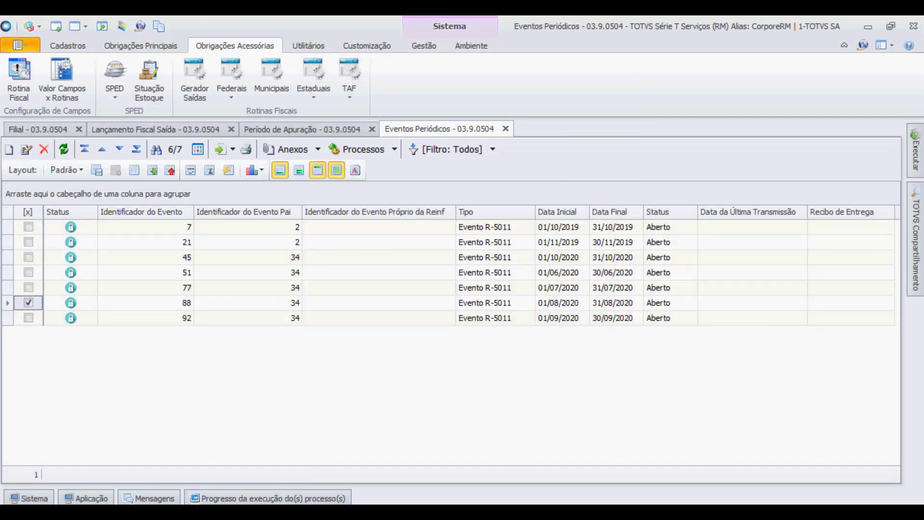
key(Return)
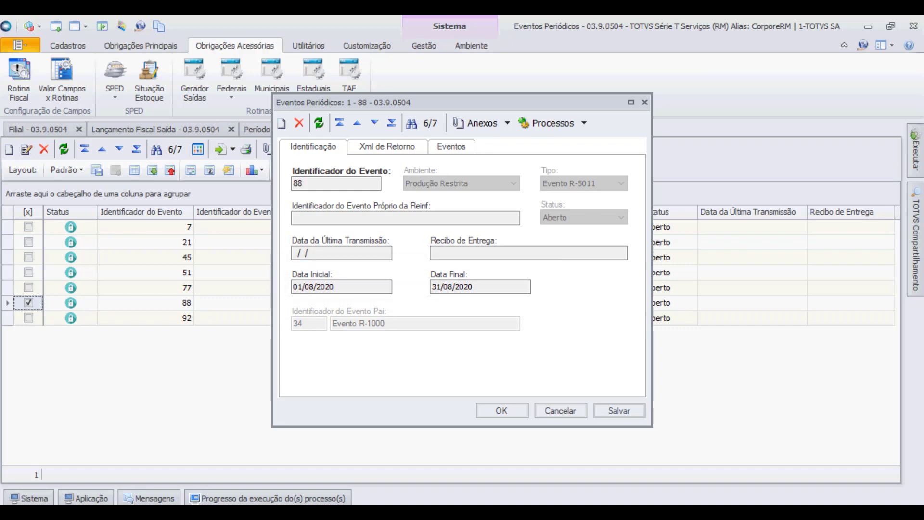
key(Escape)
Step: Run EFD-Reinf - Gerar Eventos for the selected periodic event and close the execution window
click(363, 149)
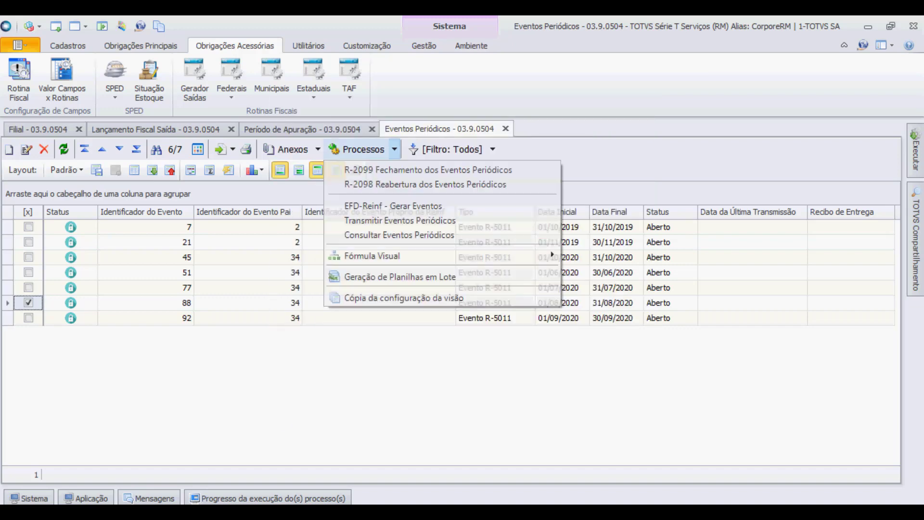
click(394, 206)
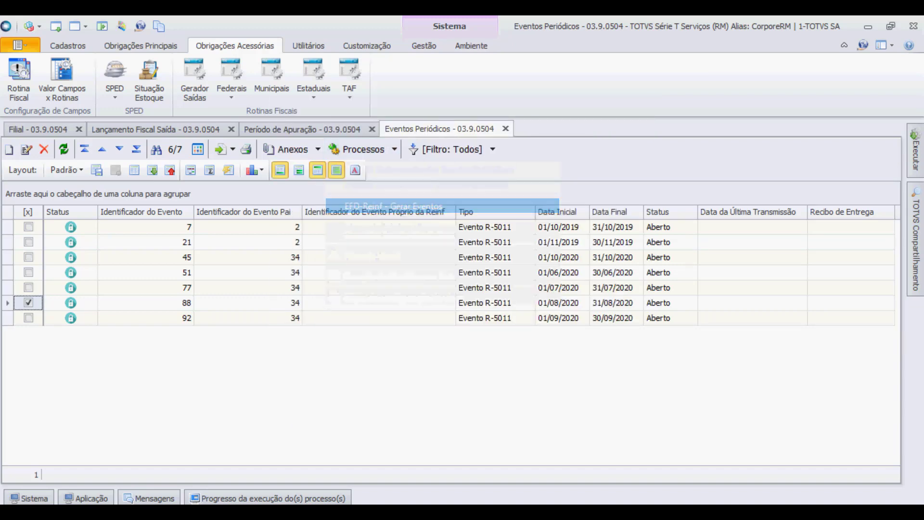
click(565, 366)
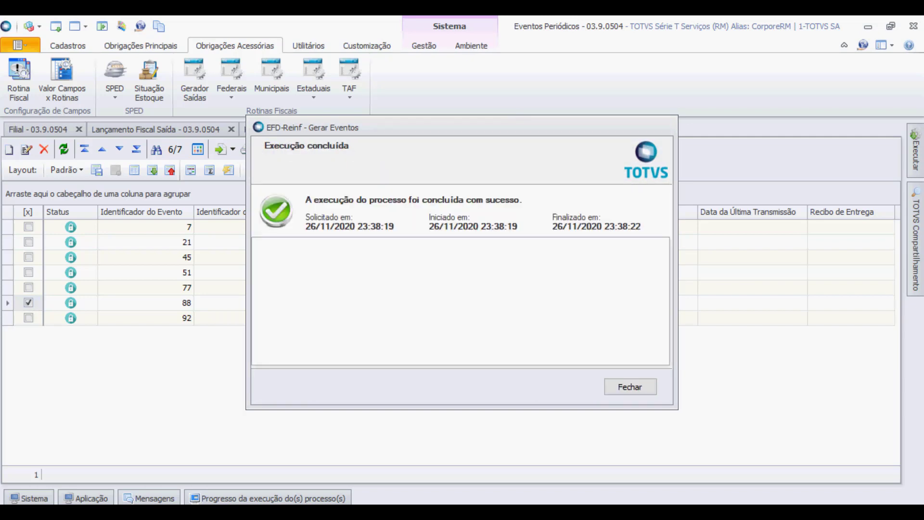
click(630, 386)
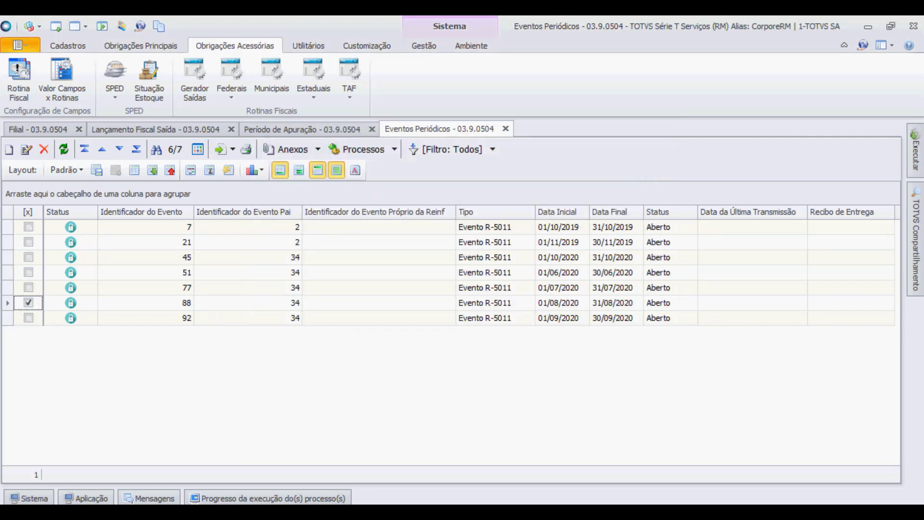
Step: Display the Eventos attached to the selected periodic event and mark Evento R-2050
click(317, 149)
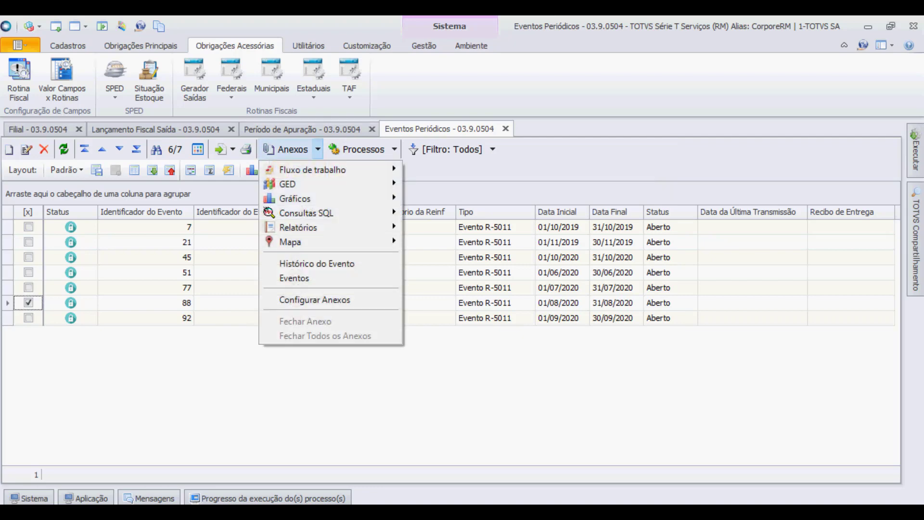
click(294, 278)
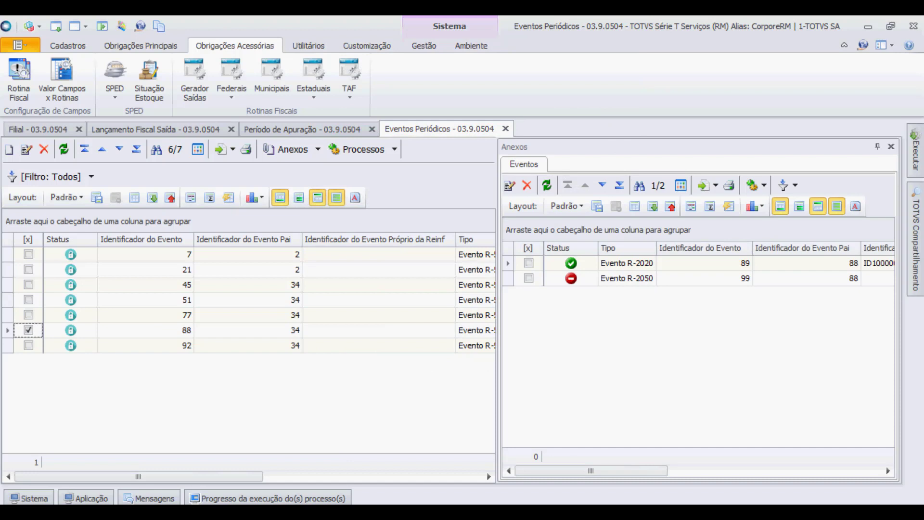
mouse_move(571, 264)
click(529, 278)
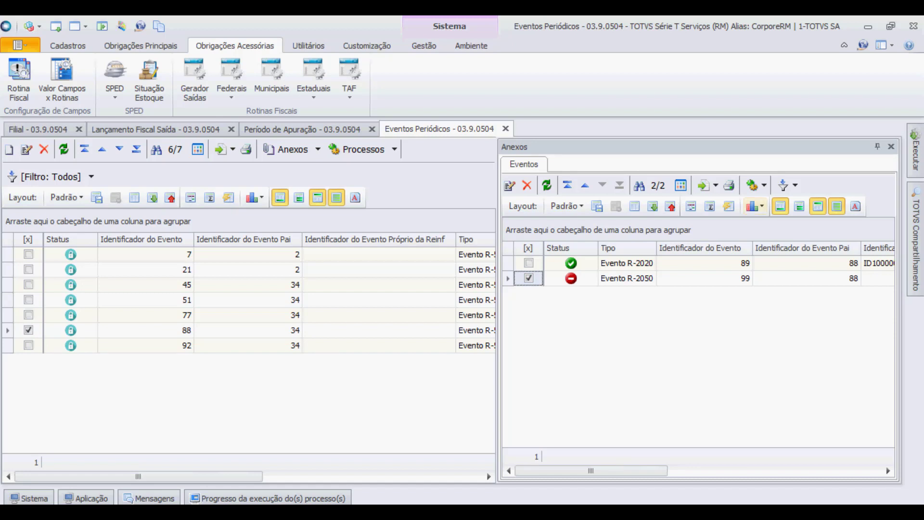
Step: Transmit the marked Evento R-2050 to EFD-Reinf with Transmitir Evento and close the execution window
click(757, 185)
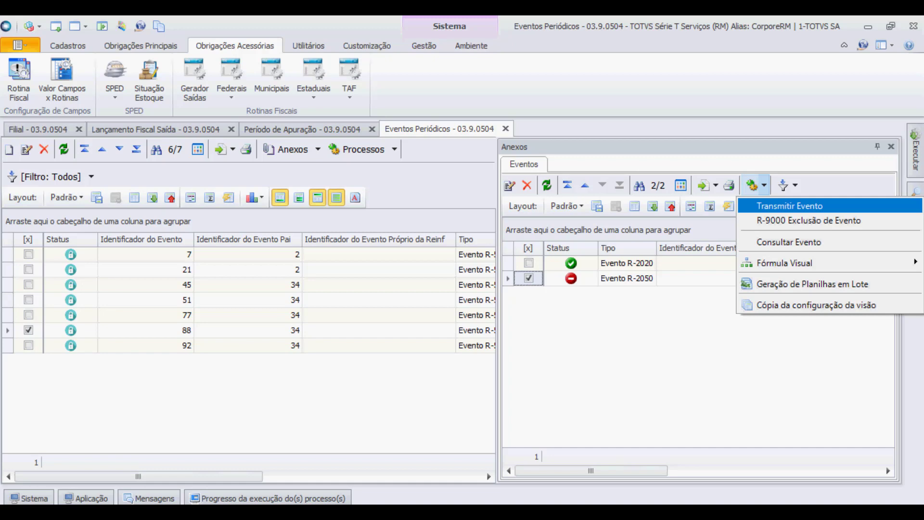
click(789, 205)
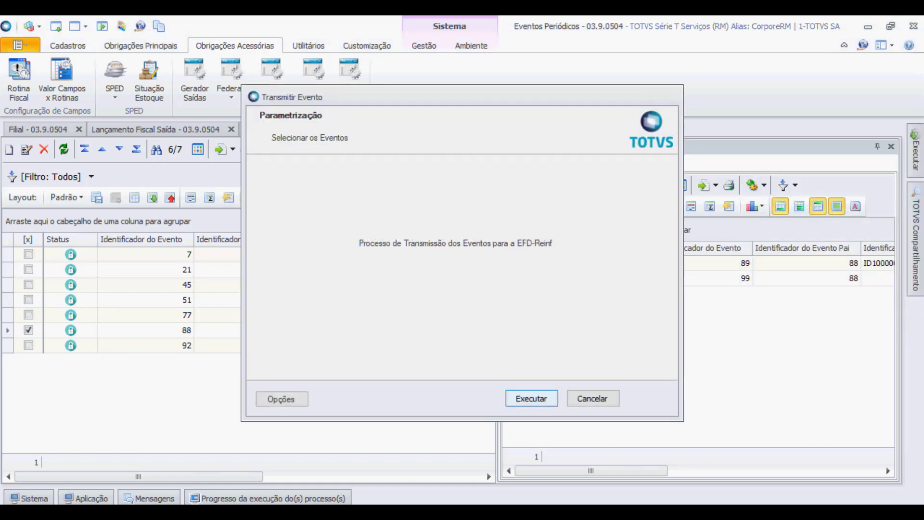
key(Return)
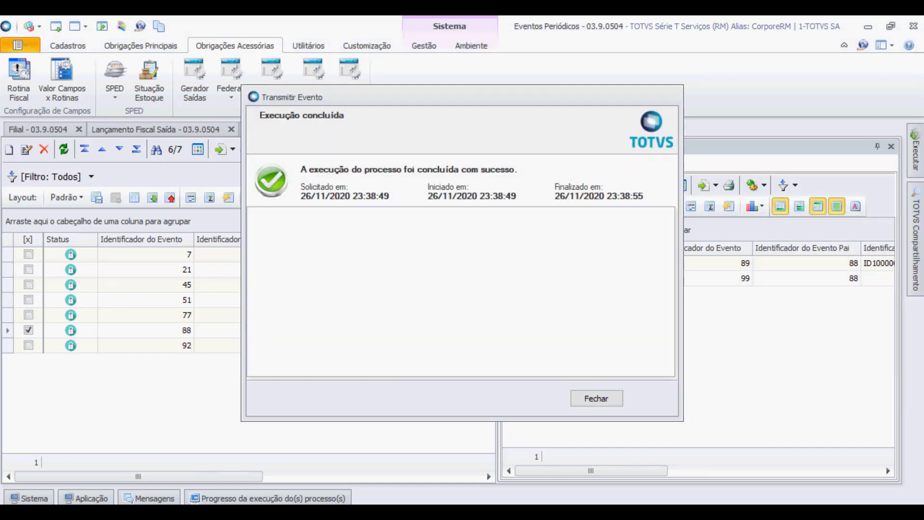
key(Return)
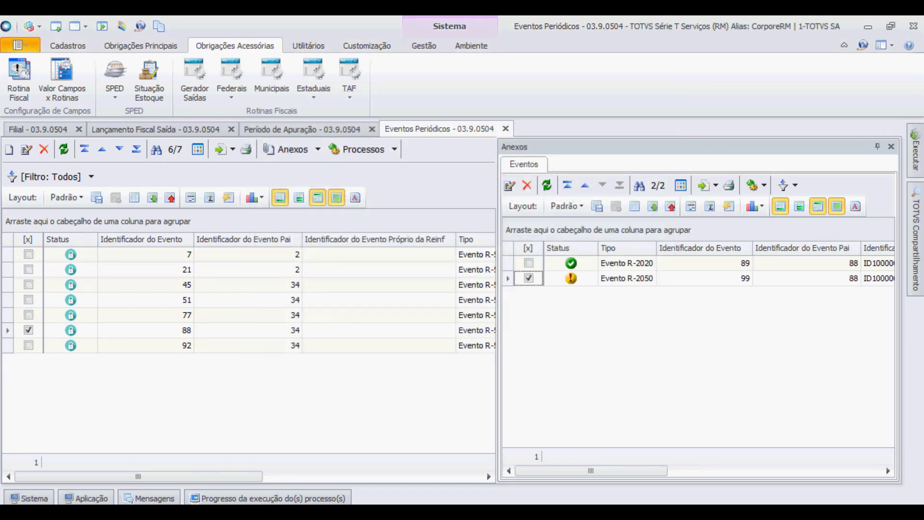
Step: Run Consultar Evento for the transmitted Evento R-2050, refresh the Eventos list and close the process progress display
click(755, 185)
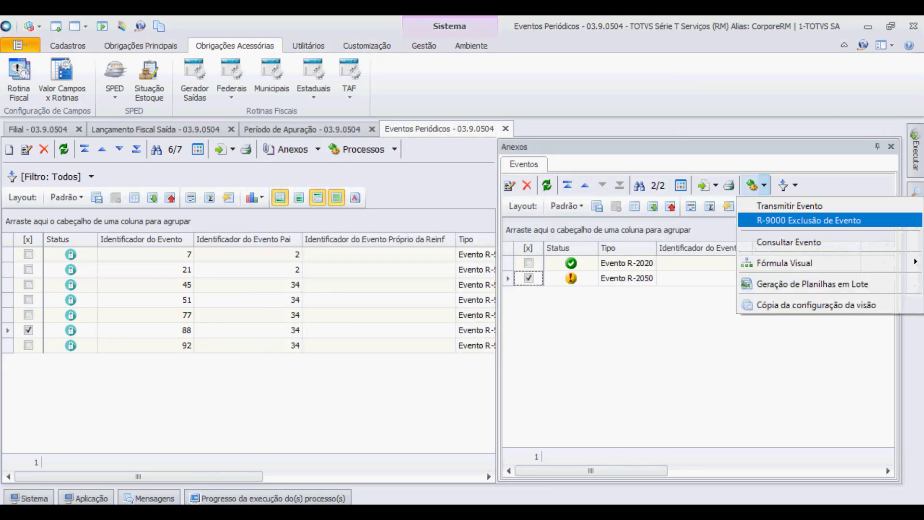
click(789, 242)
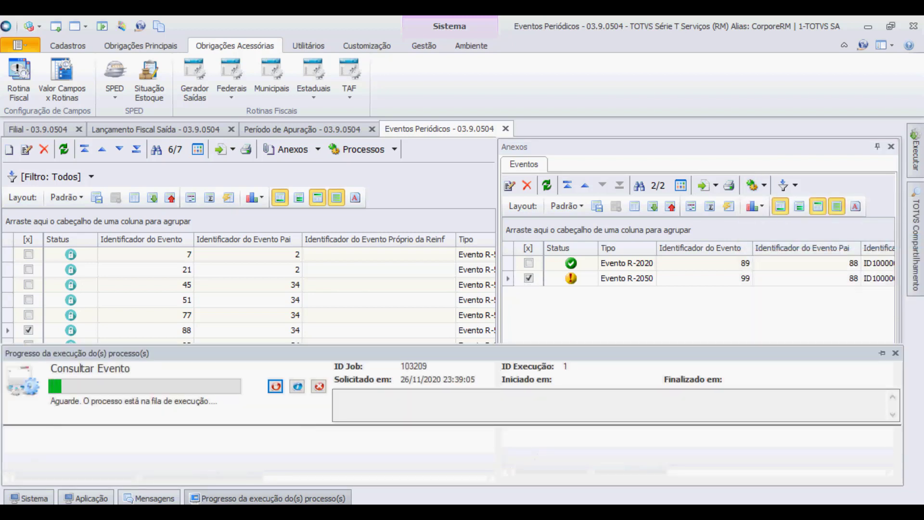
click(546, 185)
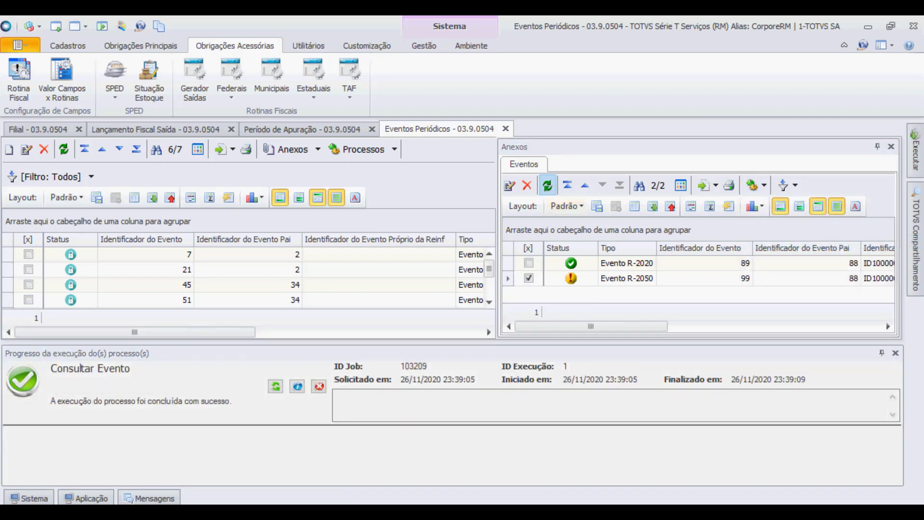
click(895, 353)
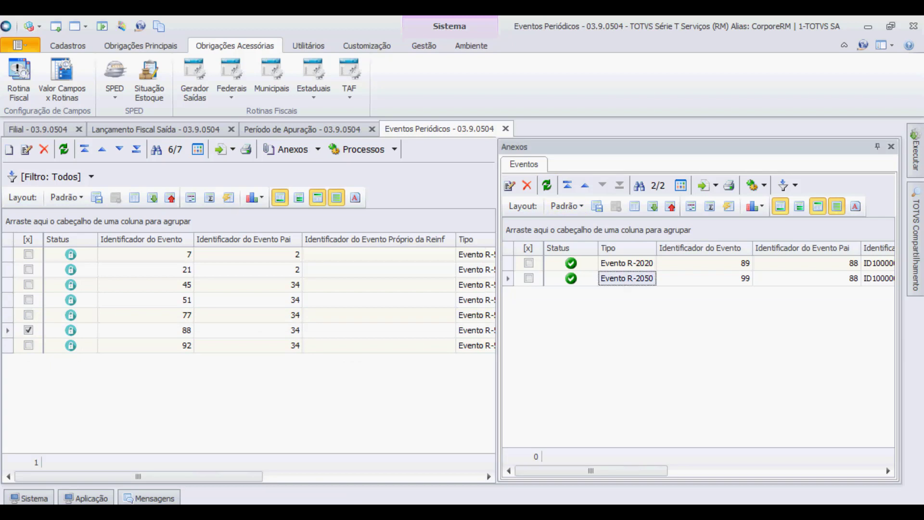
Step: Open the Evento R-2050 record and examine its identification data, Xml de Envio, Xml de Retorno and Origens do Evento
double_click(627, 278)
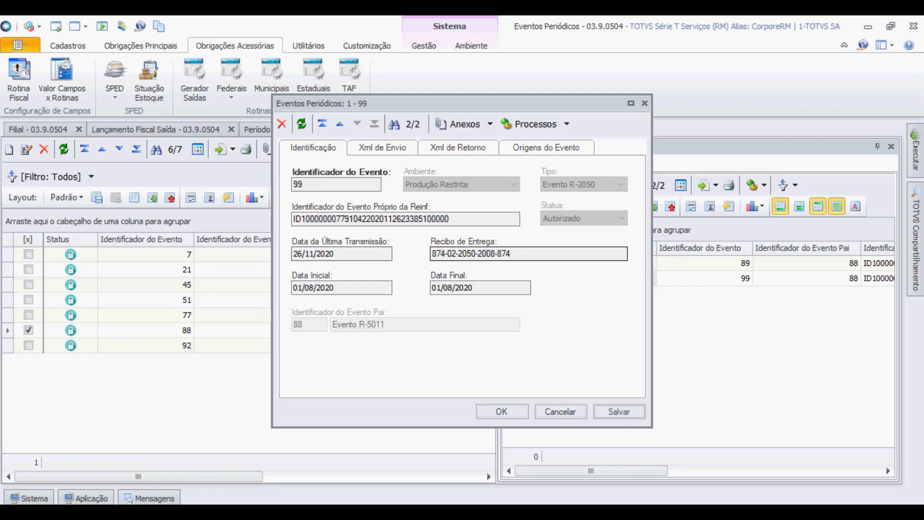
click(382, 148)
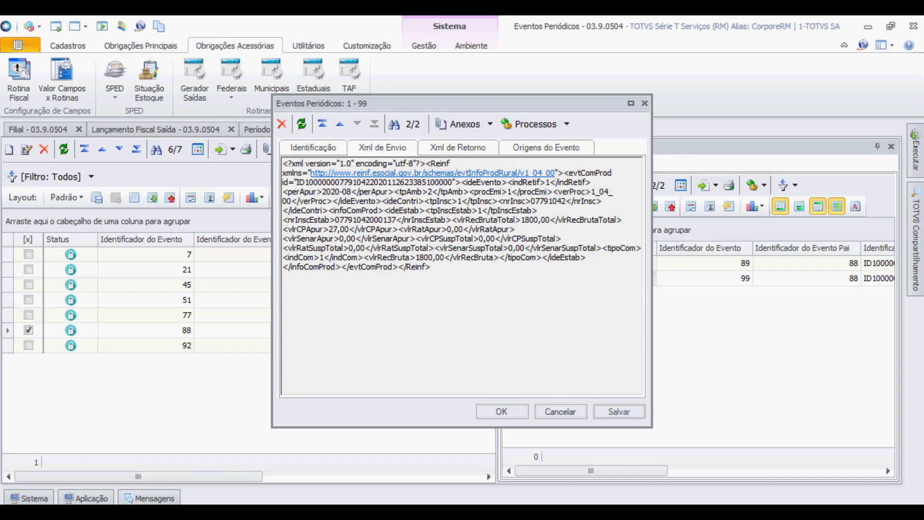
key(ctrl+Tab)
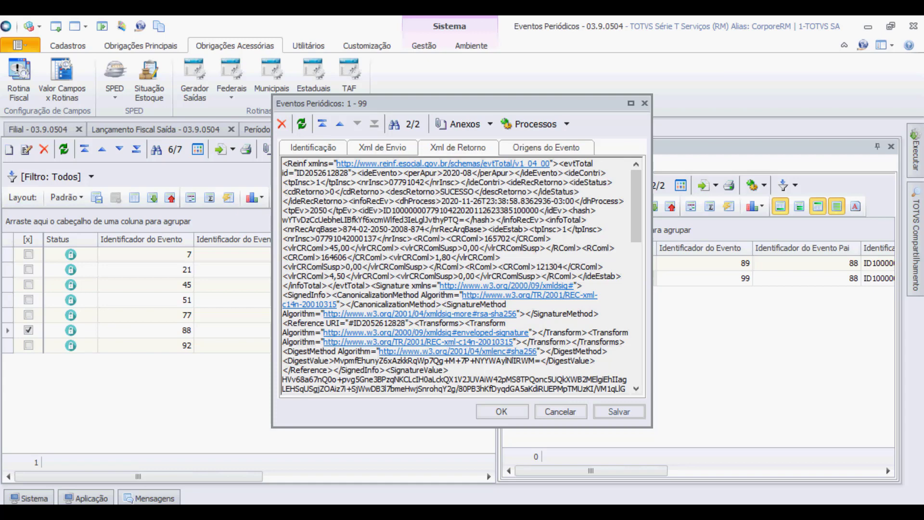
key(ctrl+Tab)
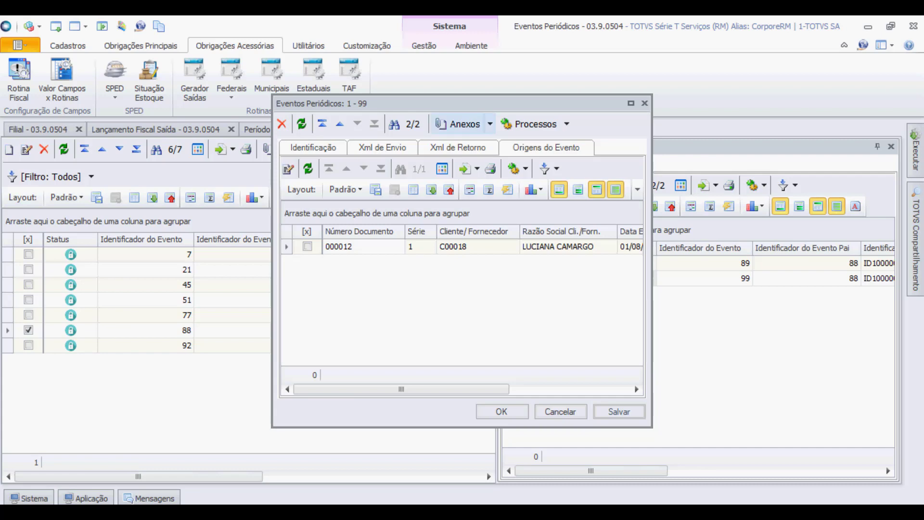
Step: Display the Histórico do Evento attachment of the R-2050 record to review its status history, and close the record
click(489, 123)
key(Return)
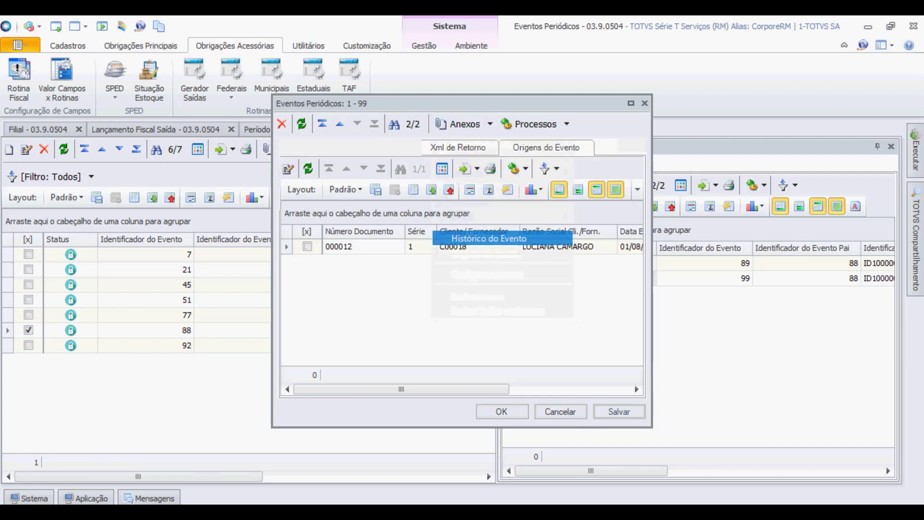
double_click(324, 125)
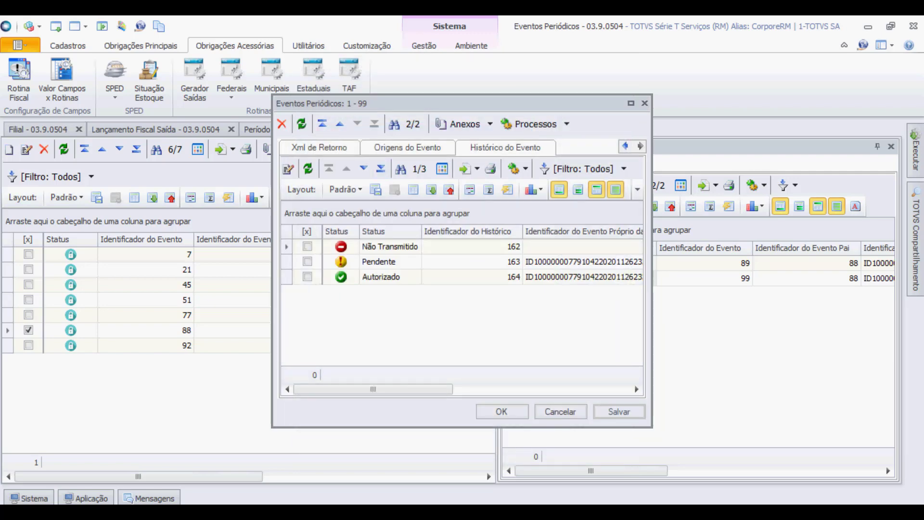
key(Escape)
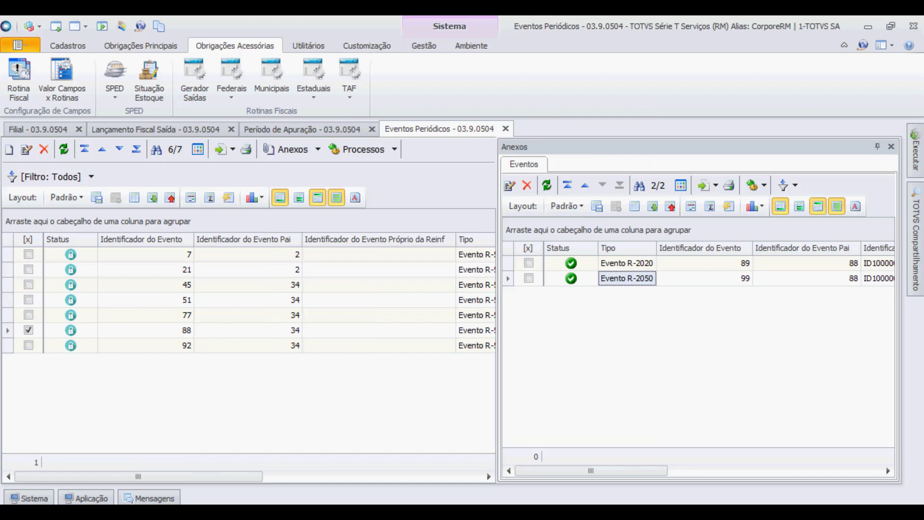